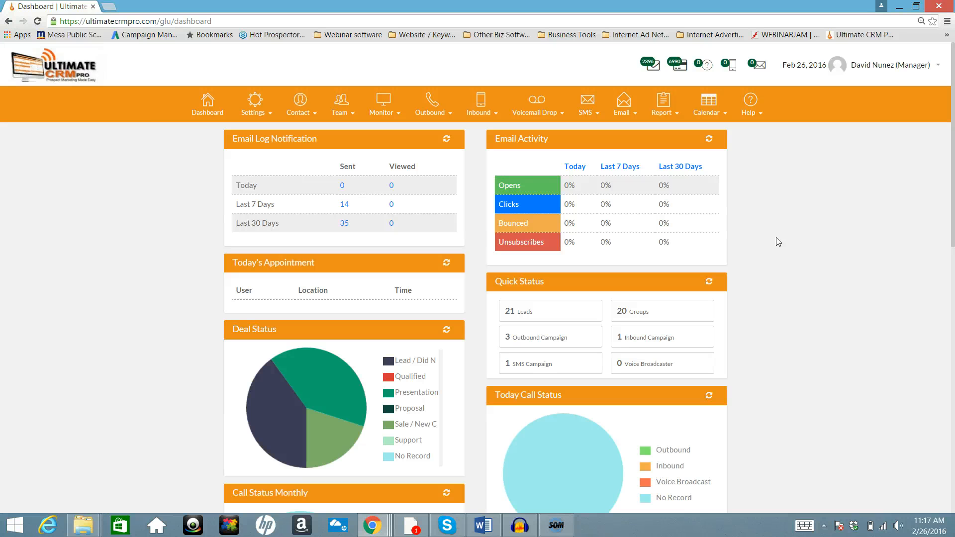
Open the phone number management page in the account settings.
click(255, 105)
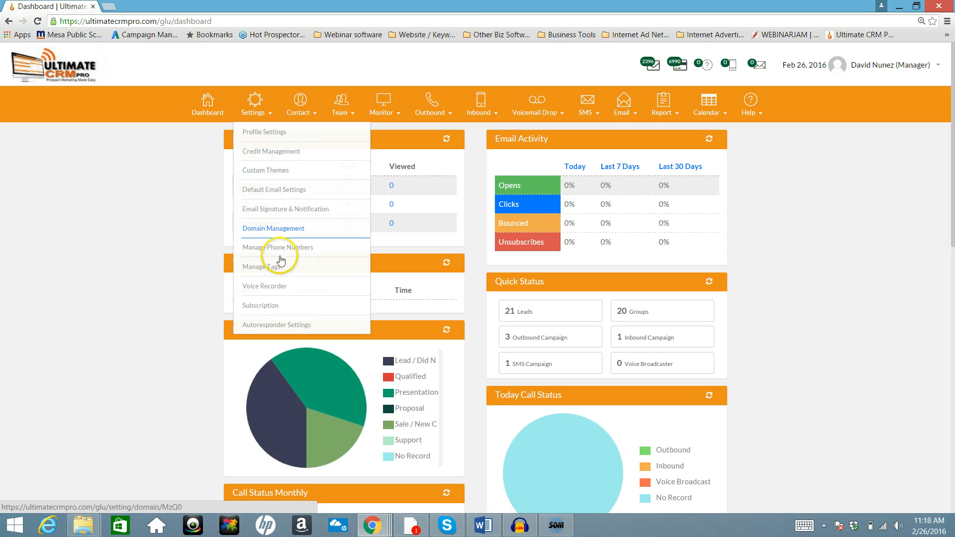
click(293, 249)
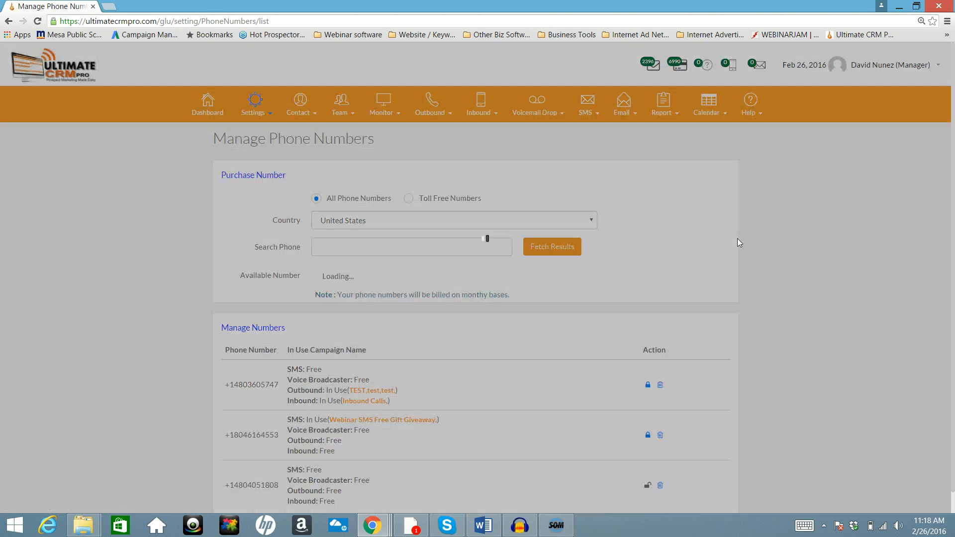
scroll(731, 243, down, 2)
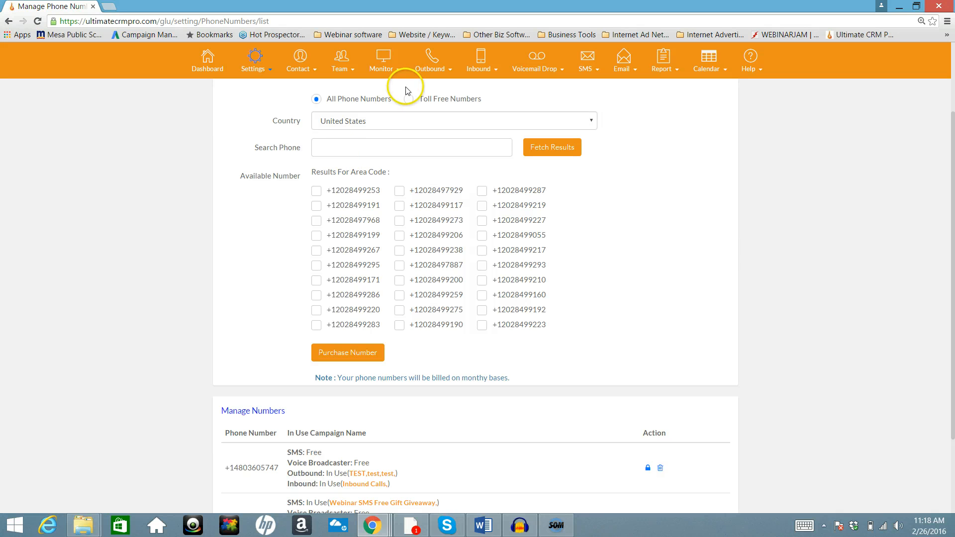
click(334, 146)
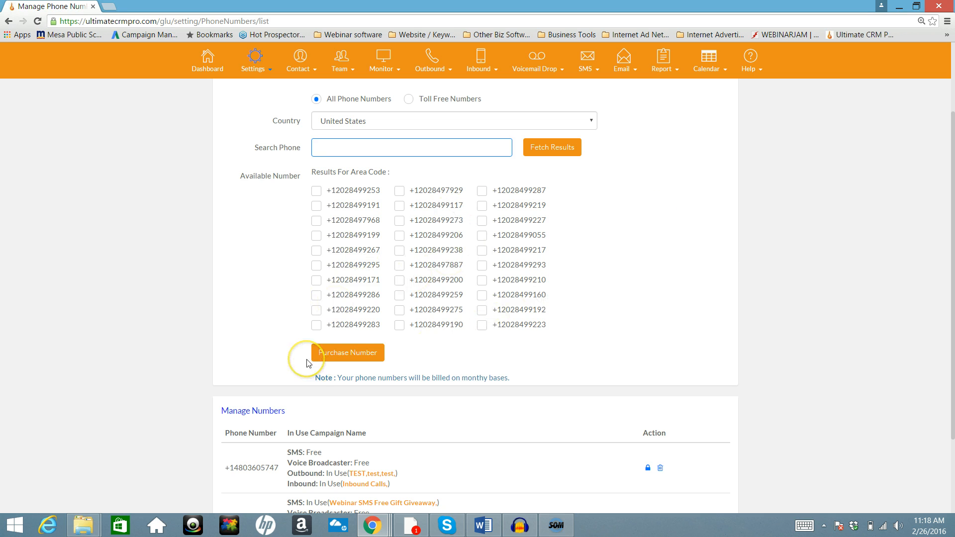
Look through the countries offered for purchasing a phone number.
click(590, 122)
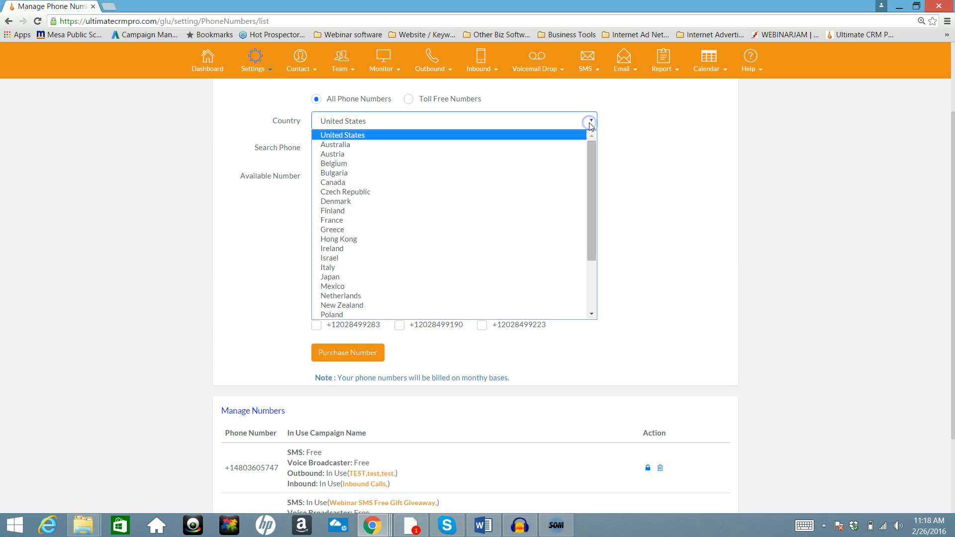
drag(591, 139, 643, 148)
click(704, 121)
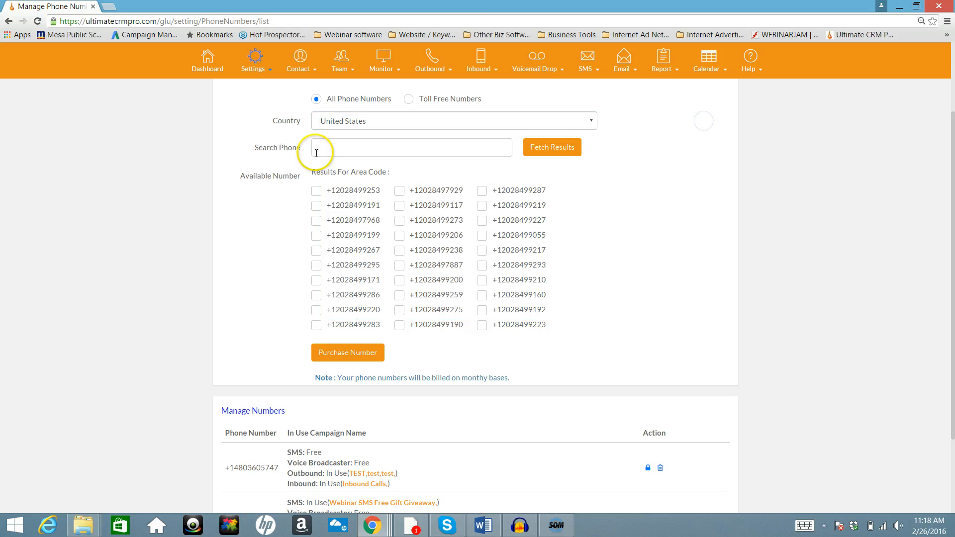
Search for available United States phone numbers with area code 480.
click(347, 156)
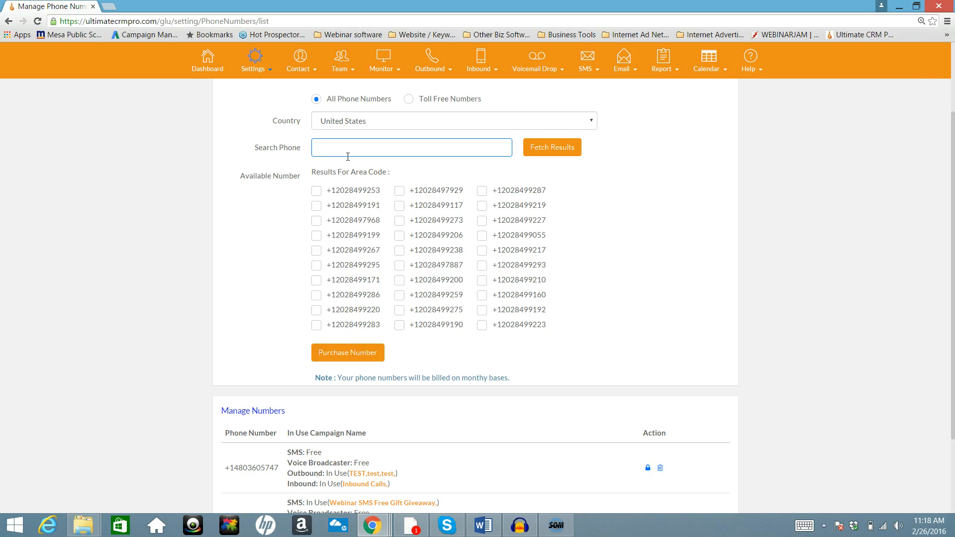
text(480)
click(556, 151)
click(672, 160)
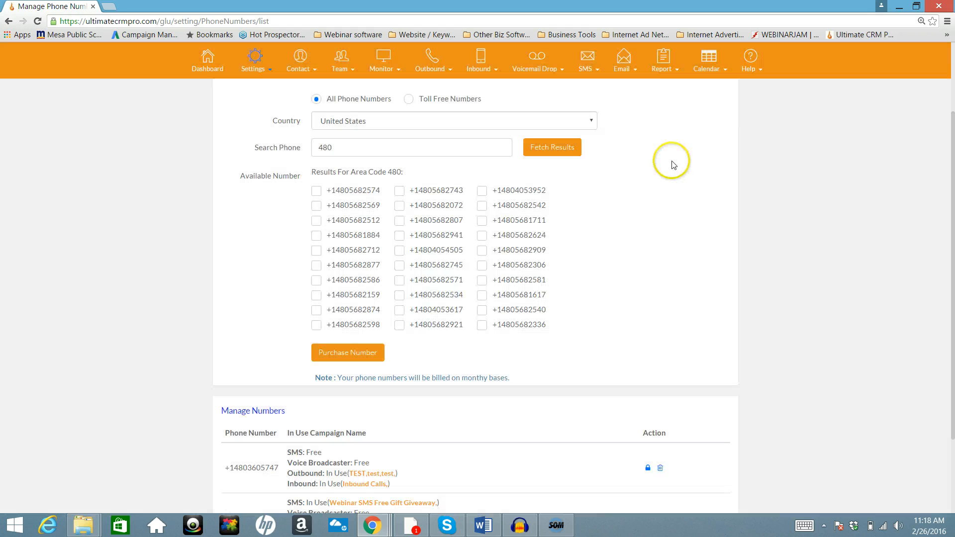
Search for available phone numbers with area code 720 and look over the results.
double_click(367, 153)
text(7)
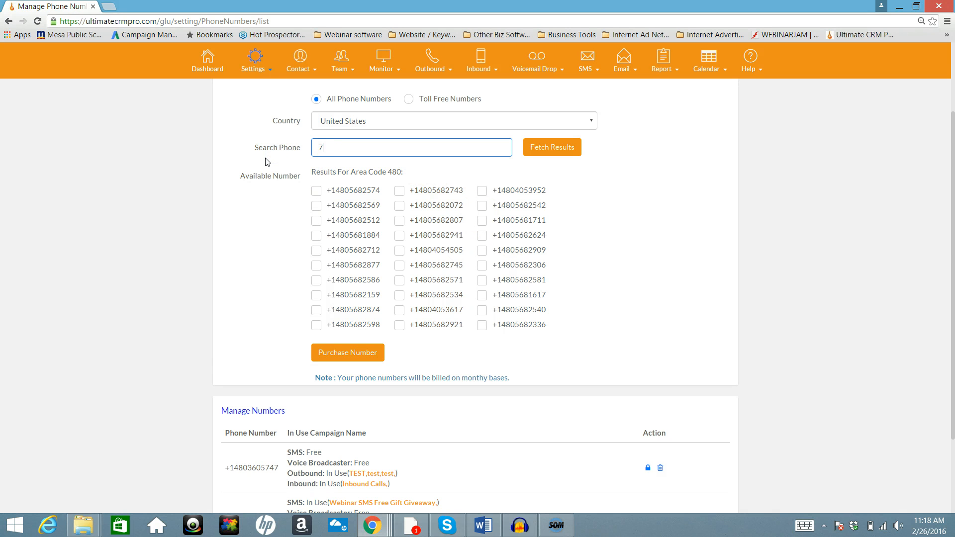
text(20)
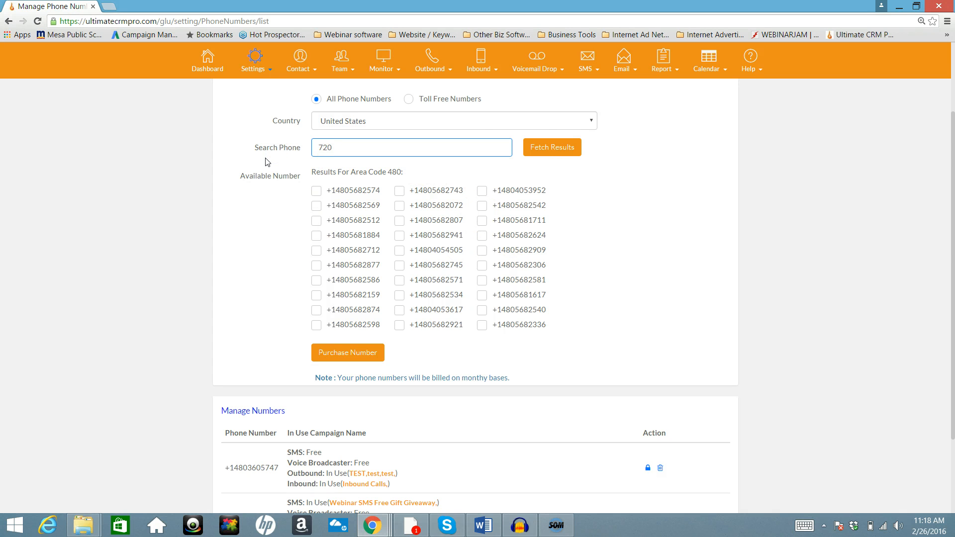
click(551, 146)
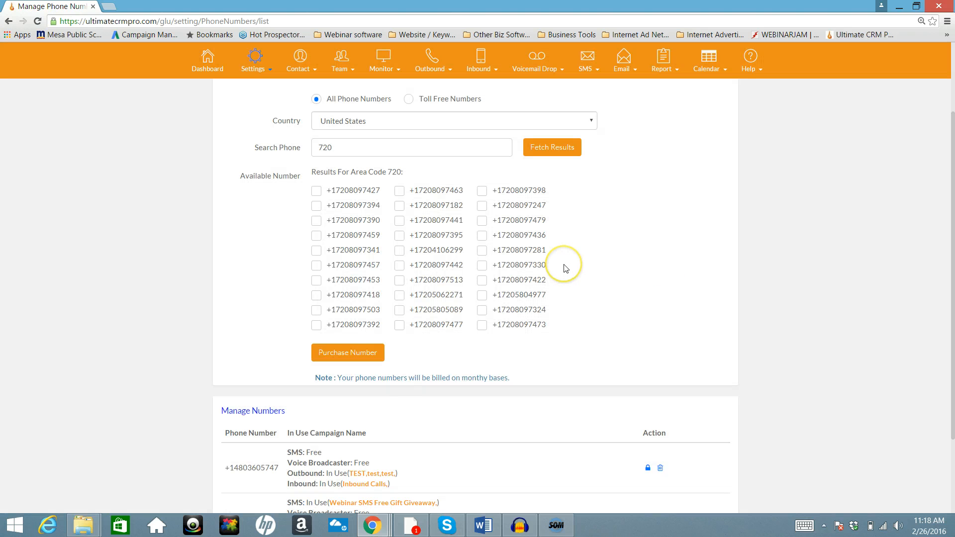
scroll(566, 268, down, 2)
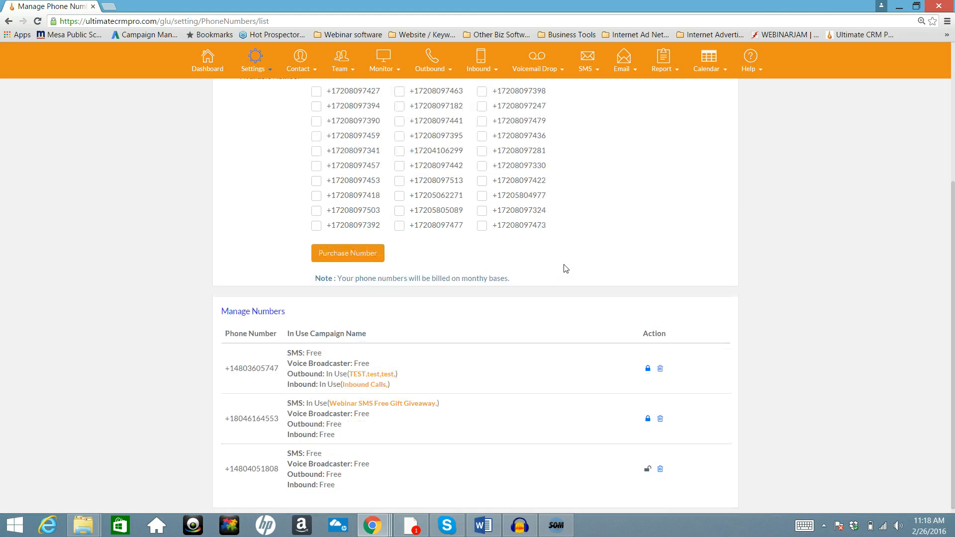
scroll(565, 267, up, 2)
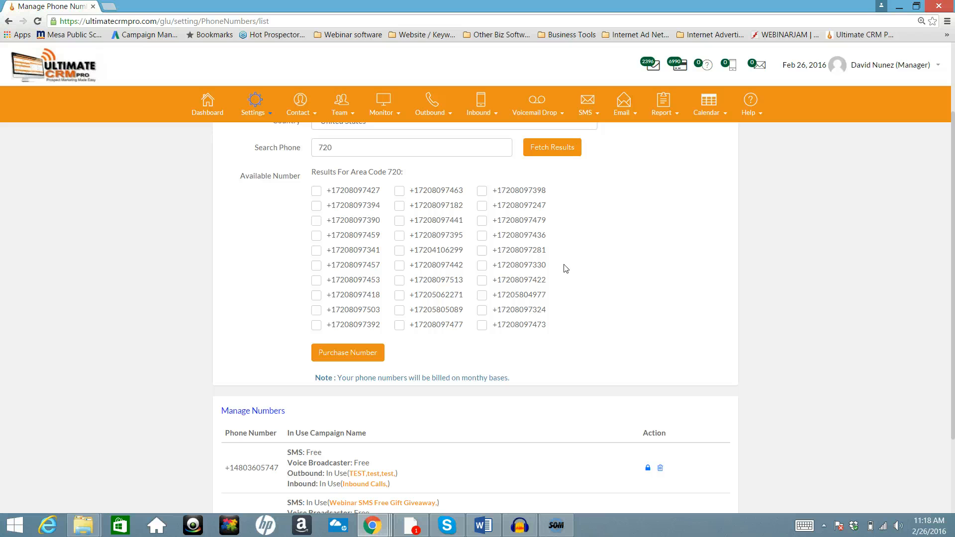
click(316, 206)
click(363, 355)
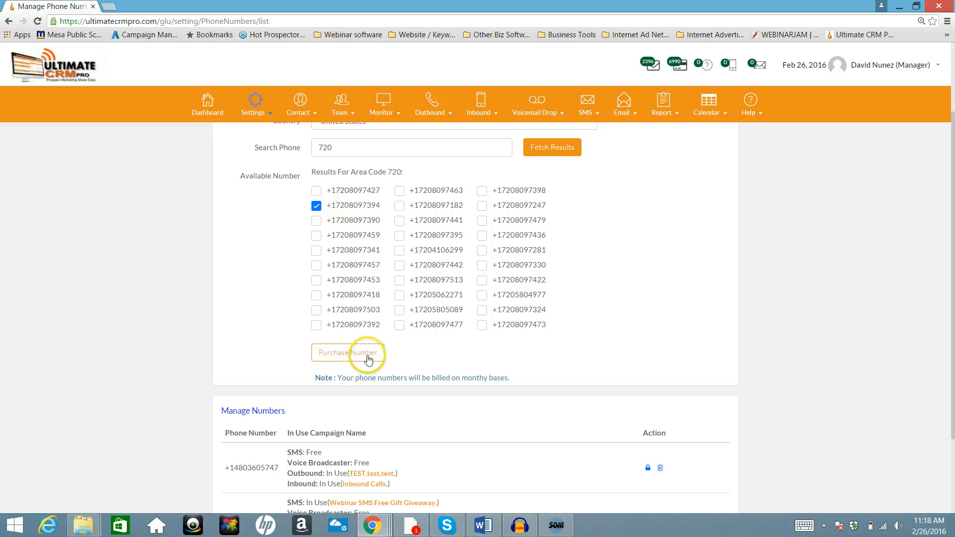
click(316, 205)
Review the list of owned phone numbers and the campaigns that use them.
scroll(714, 253, down, 2)
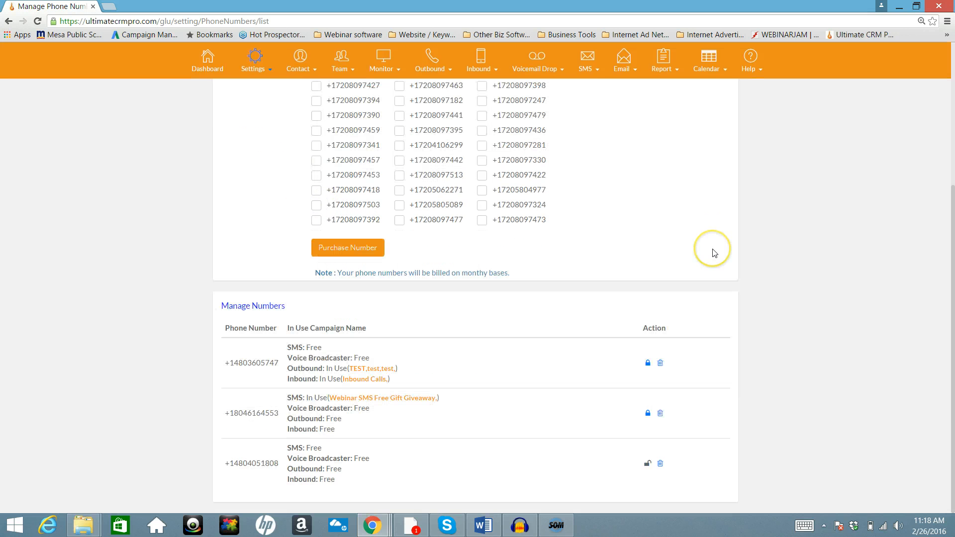
scroll(754, 300, up, 4)
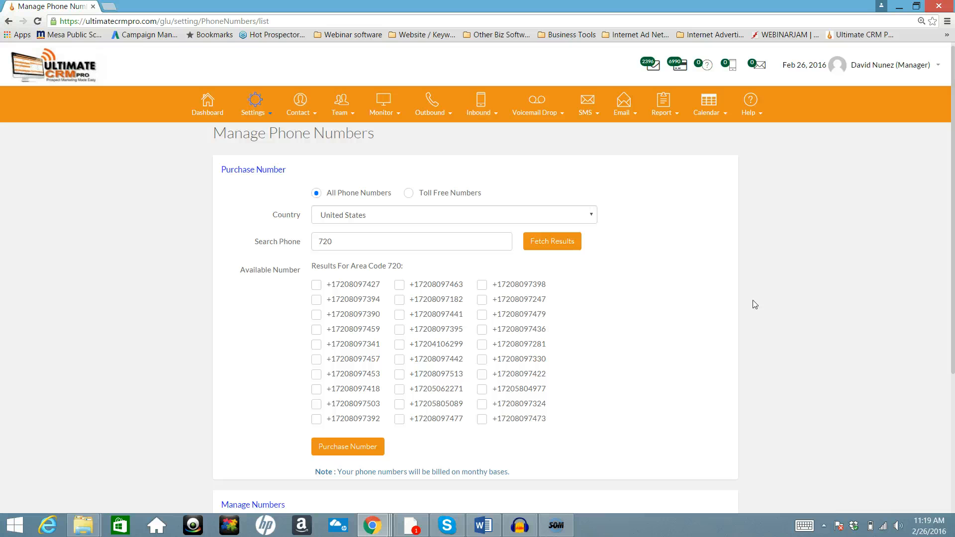
scroll(755, 305, down, 4)
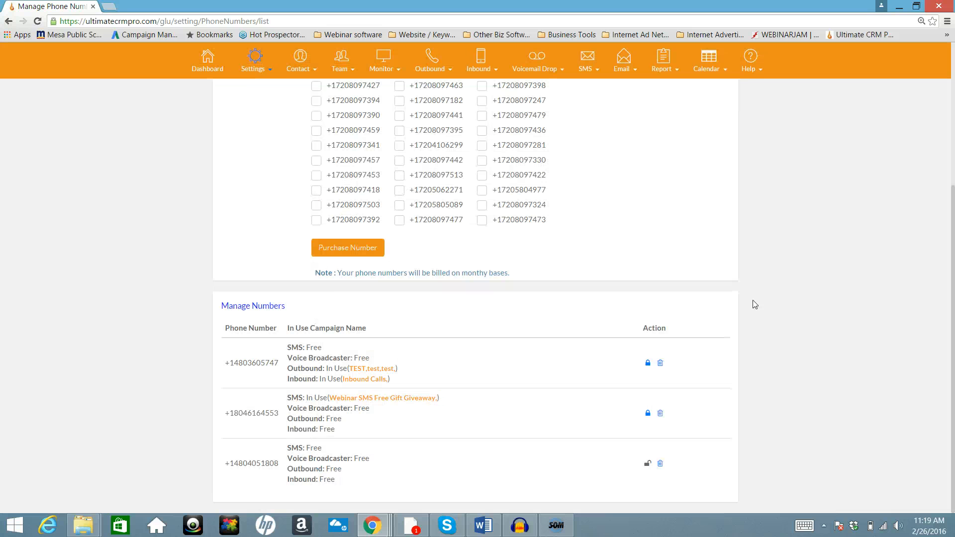
scroll(755, 305, up, 4)
scroll(755, 305, down, 4)
scroll(651, 309, up, 5)
Start a new inbound campaign and name it "Cold To Warm Prospects".
click(481, 104)
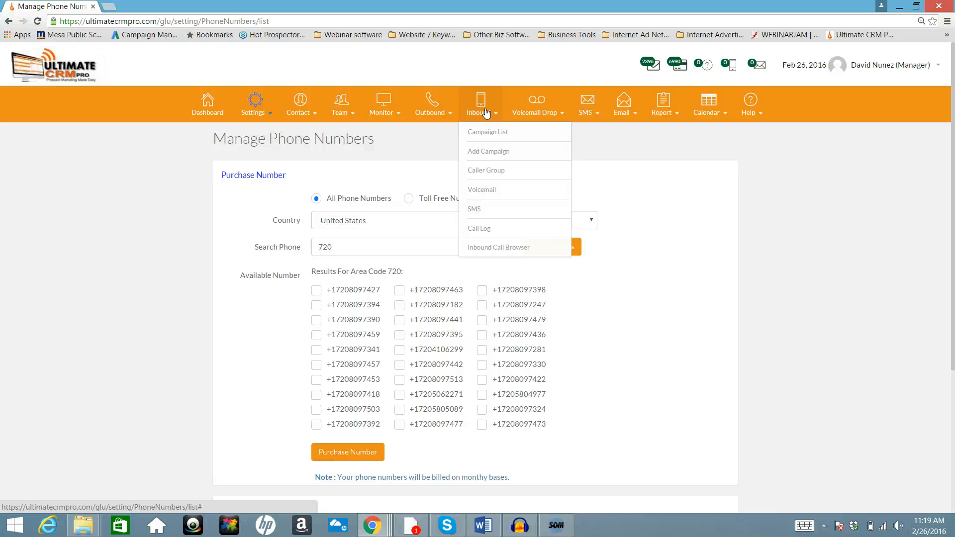
click(494, 151)
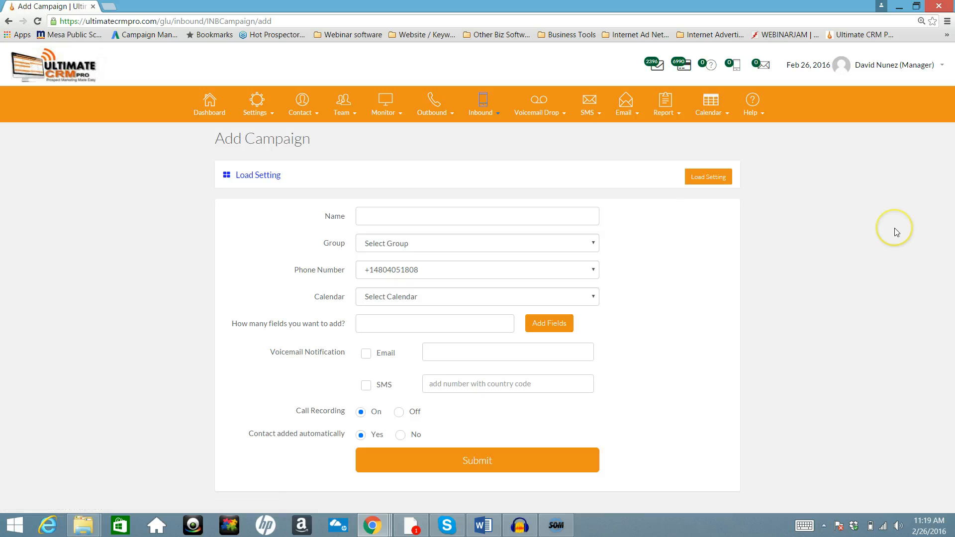
click(512, 220)
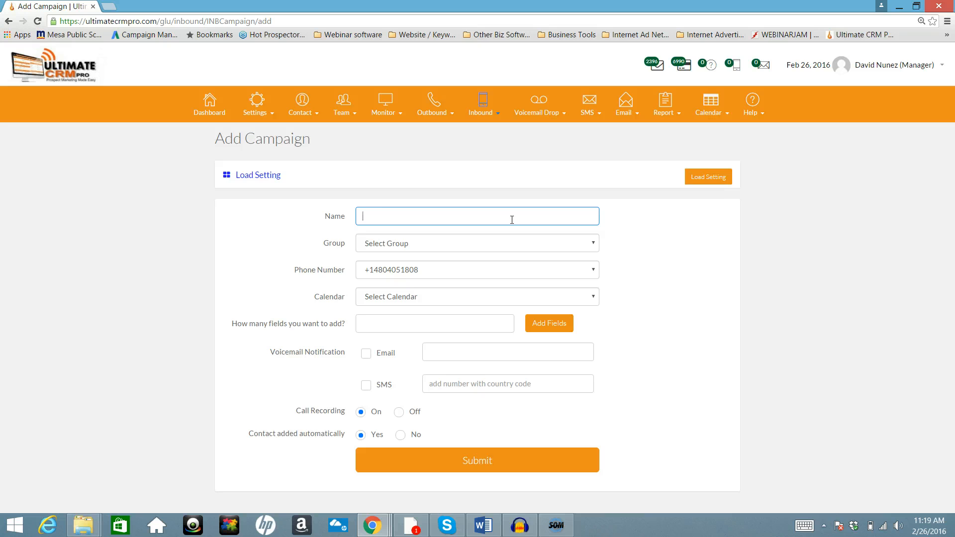
text(Cold)
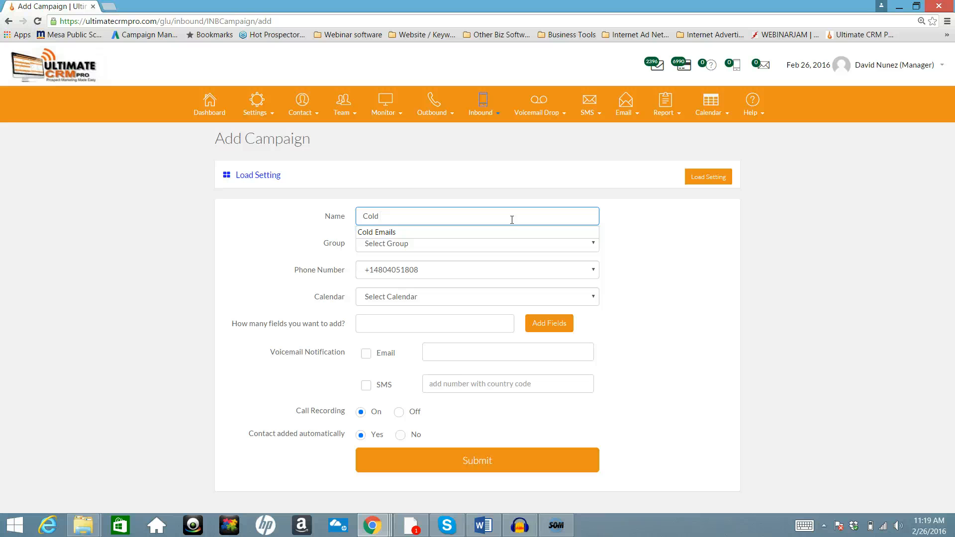
text(To)
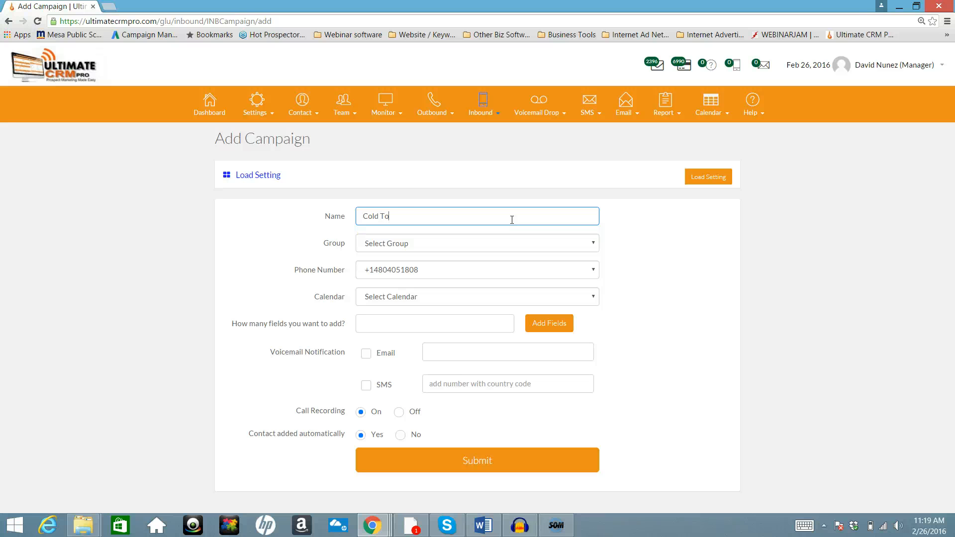
text( Warm Prospects)
Assign the inbound campaign to the Warm Prospects Funnel group.
click(578, 243)
drag(592, 299, 595, 367)
click(478, 437)
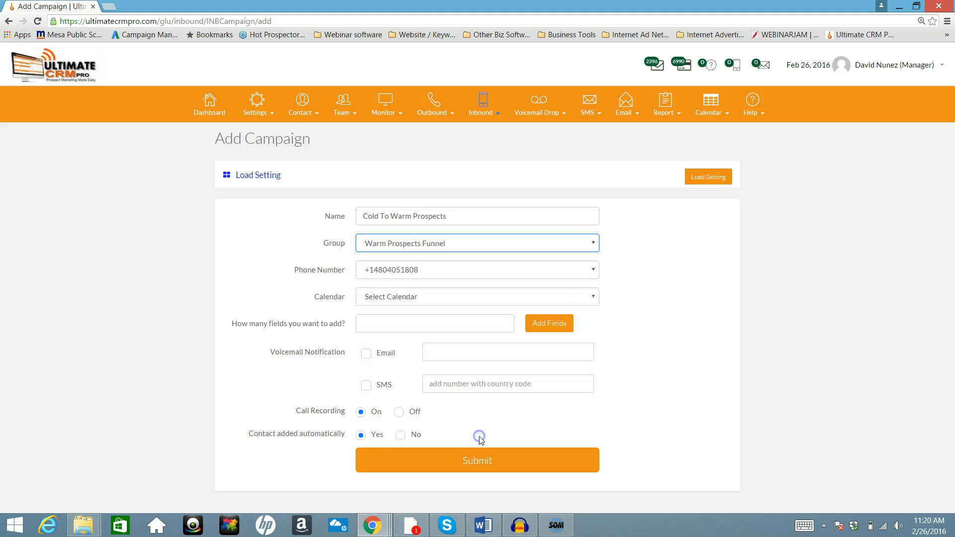
click(652, 251)
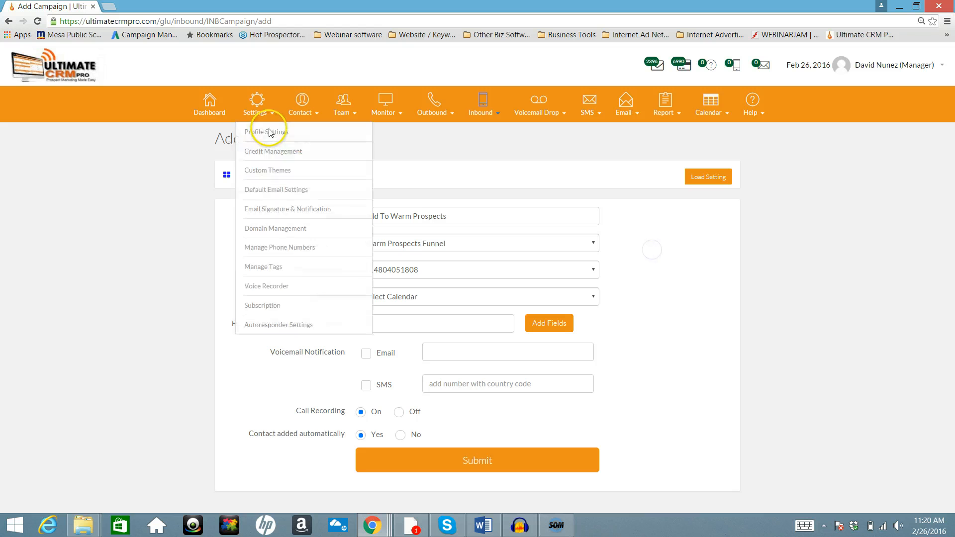
mouse_move(298, 107)
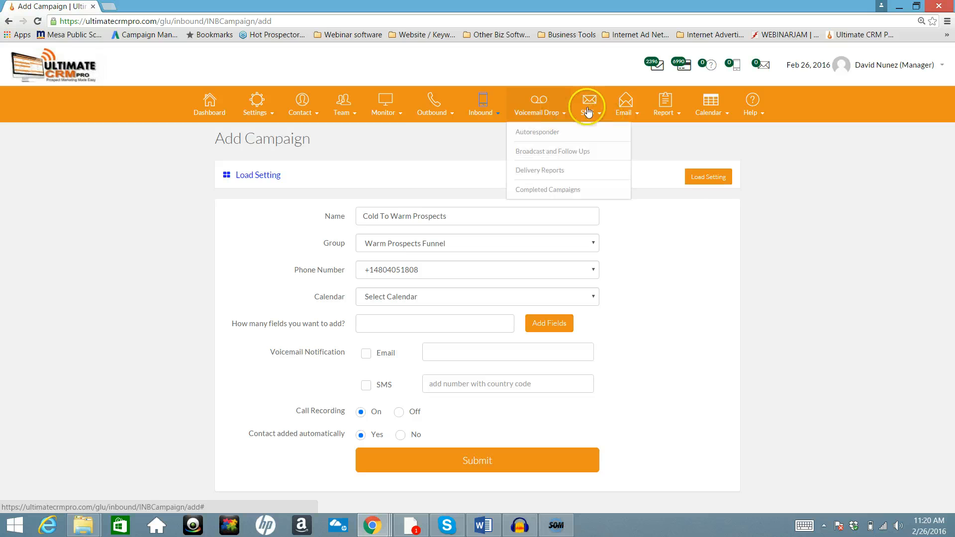
mouse_move(376, 110)
mouse_move(434, 108)
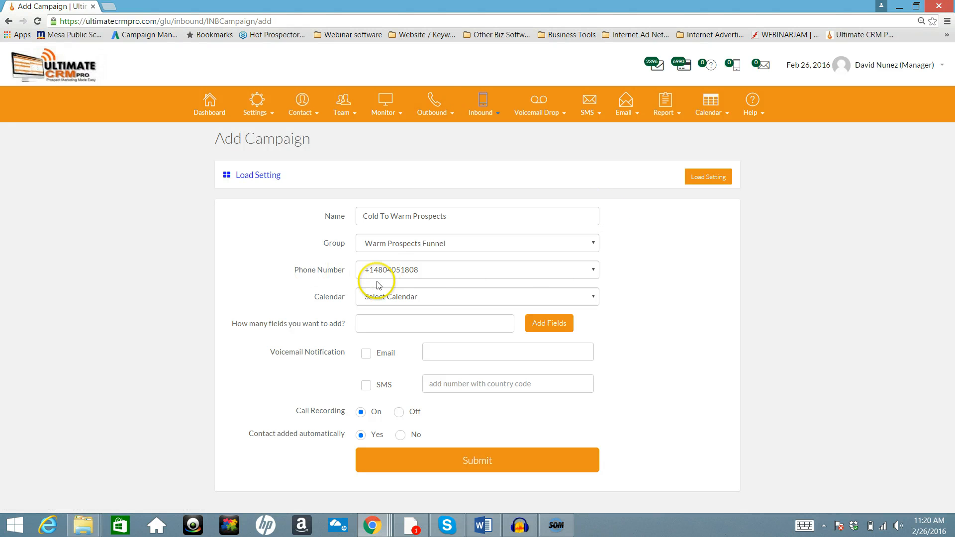
Check which phone numbers can be assigned to the inbound campaign.
click(590, 271)
click(591, 271)
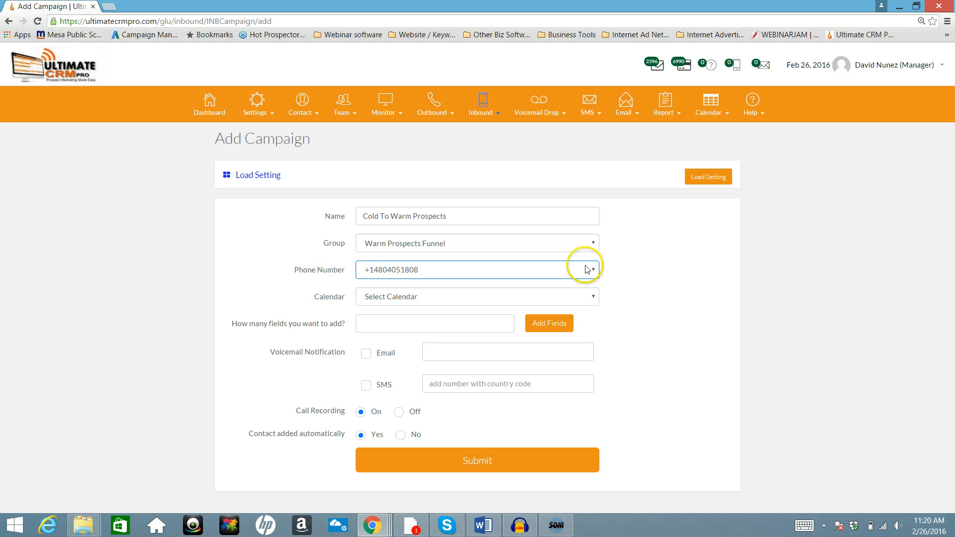
click(586, 269)
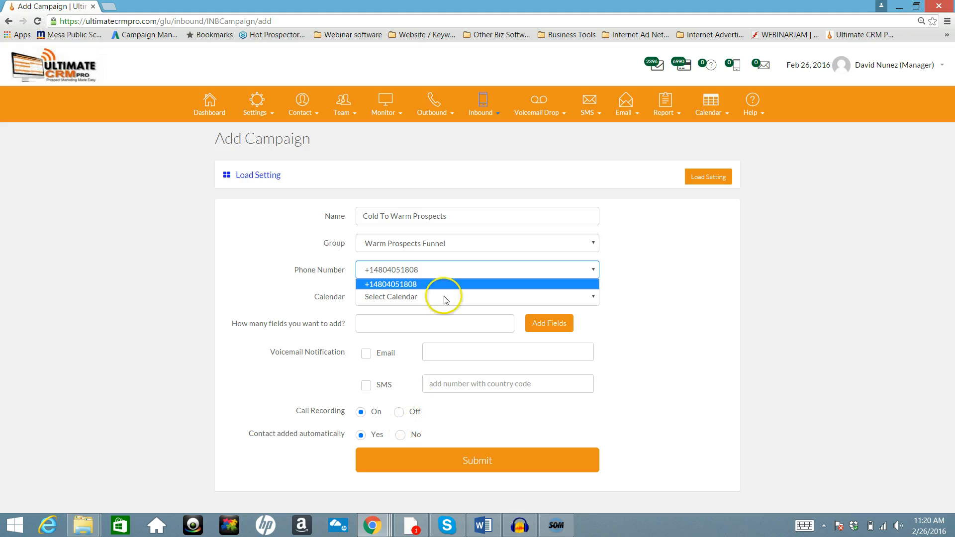
click(556, 268)
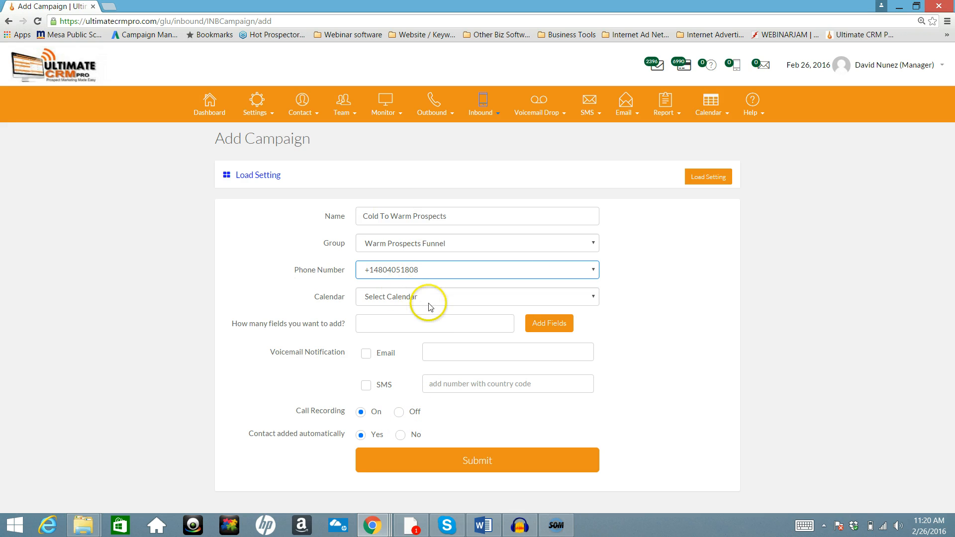
Set the campaign's calendar to the account manager's calendar.
click(449, 299)
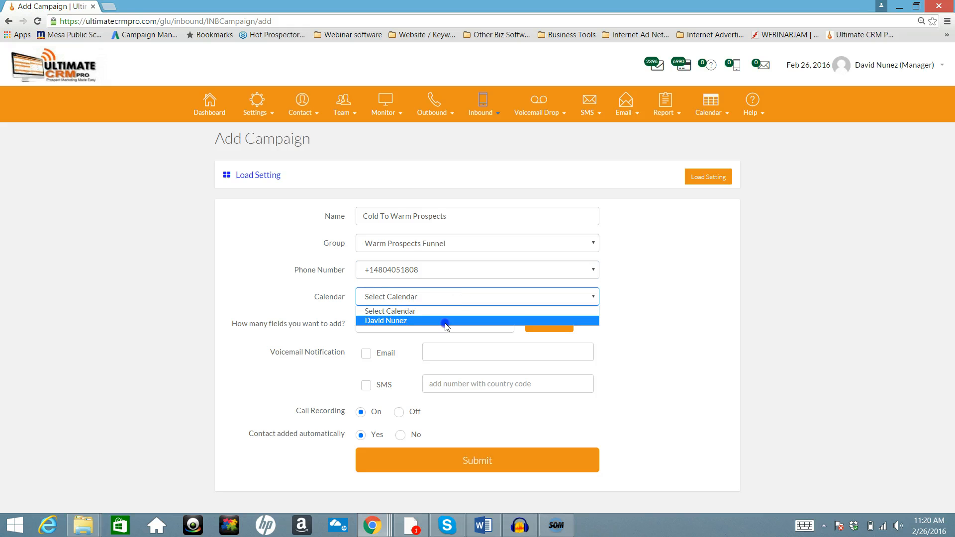
click(446, 321)
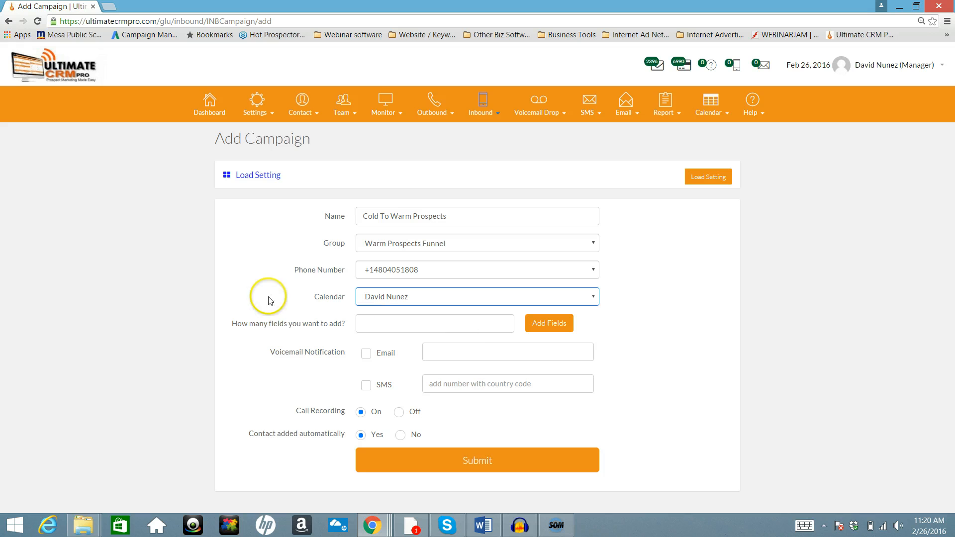
click(474, 330)
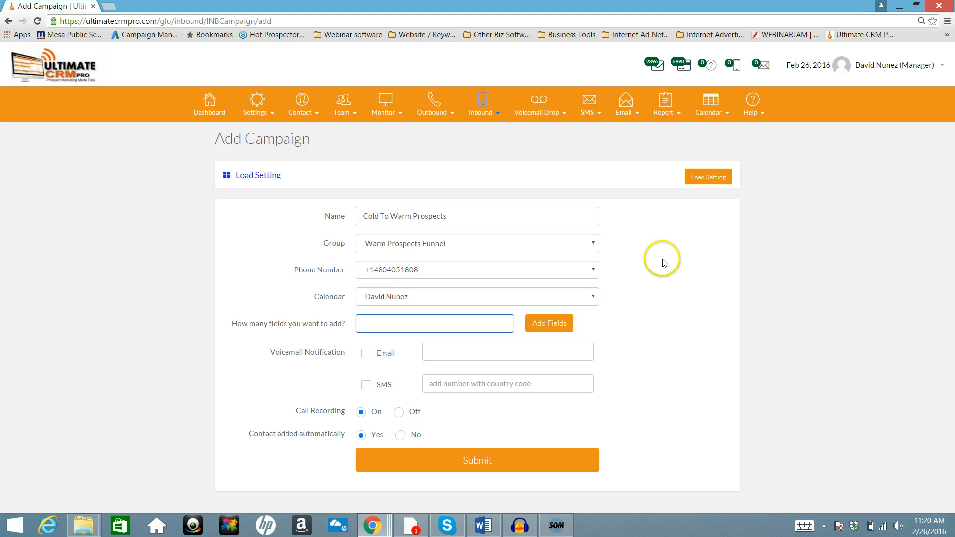
click(434, 99)
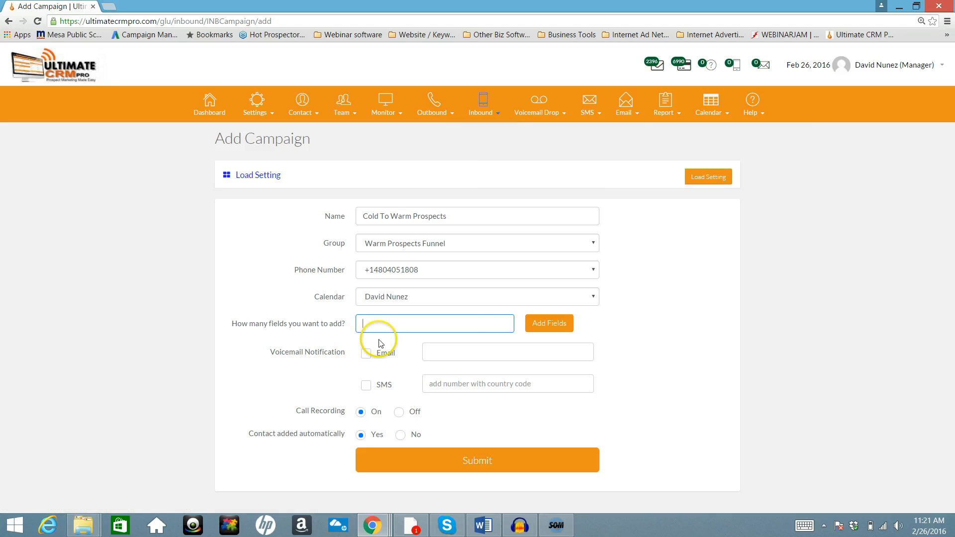
click(366, 385)
click(434, 391)
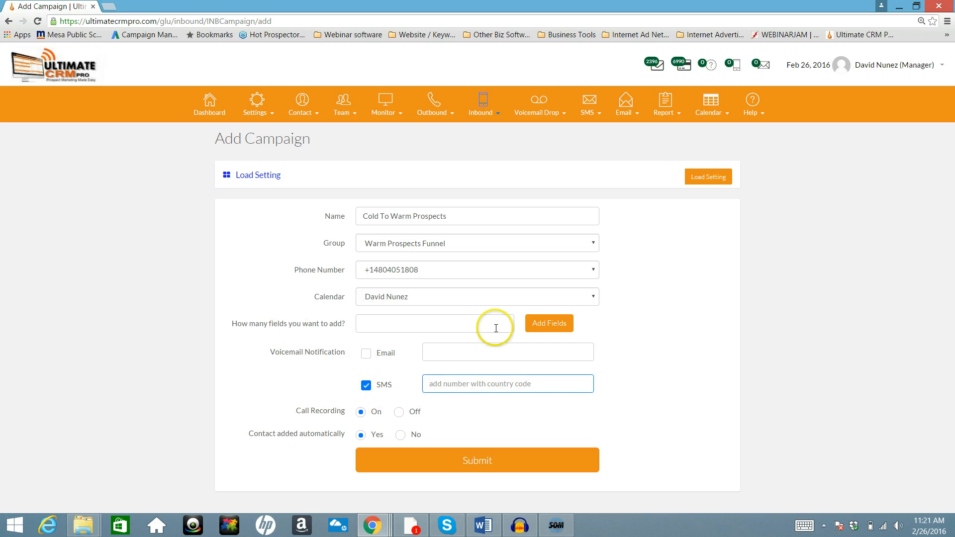
click(367, 386)
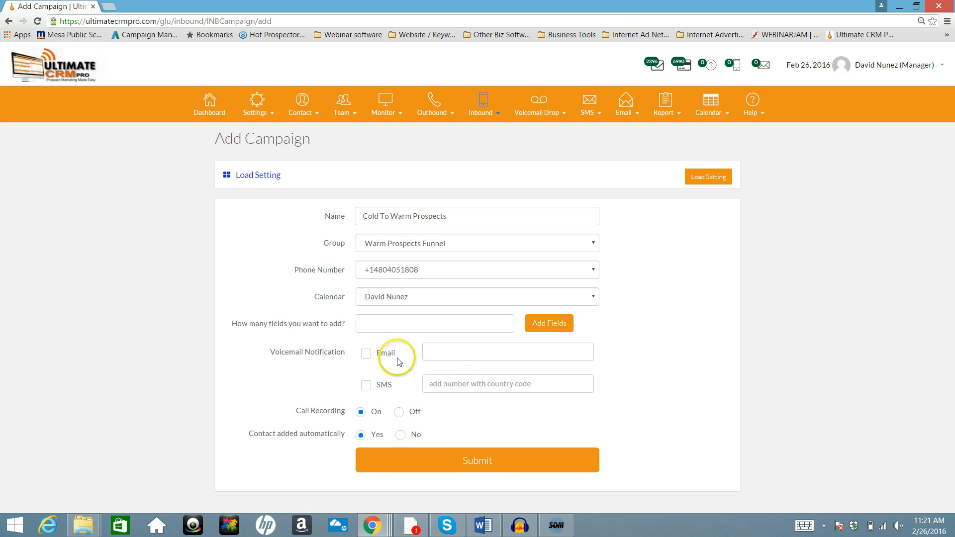
Enable voicemail notification by SMS only, without email, and submit the new inbound campaign.
click(367, 354)
click(478, 359)
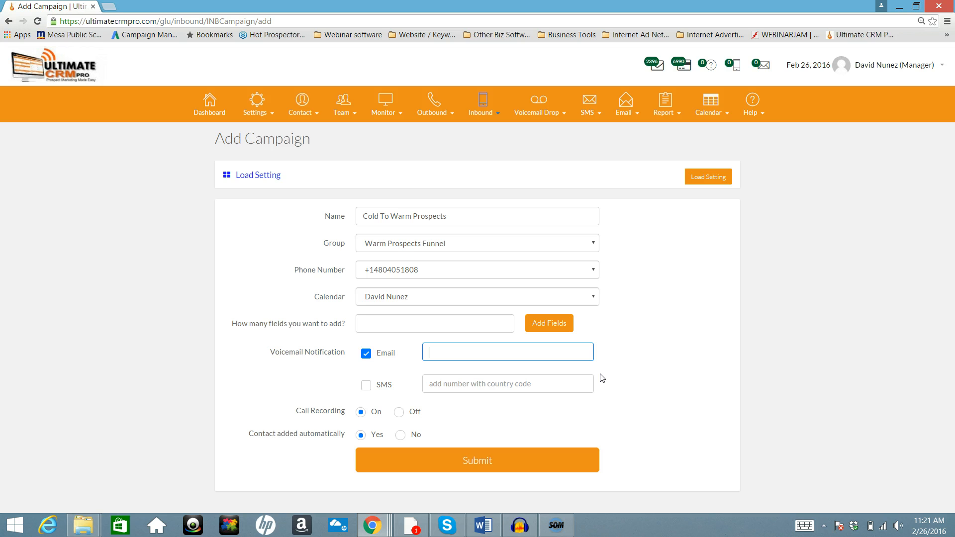
click(368, 388)
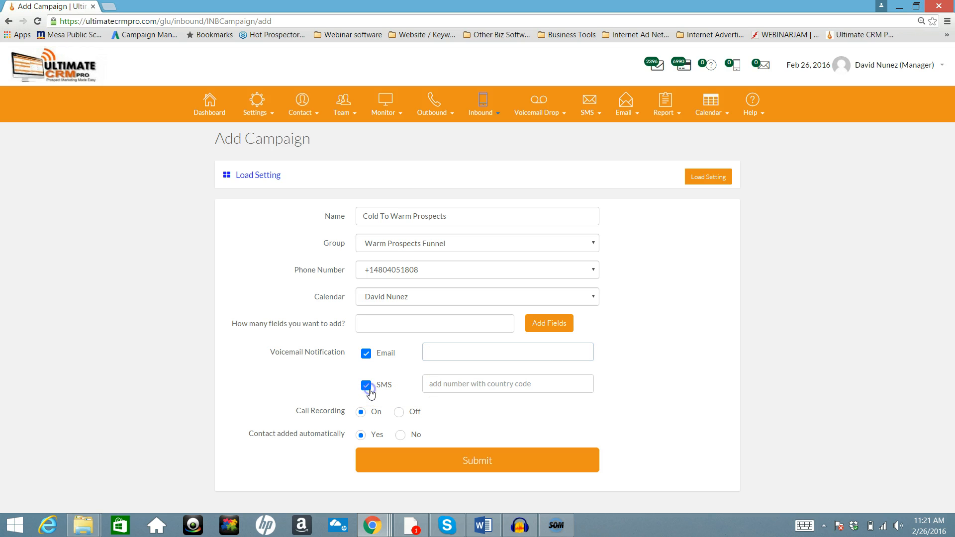
click(367, 354)
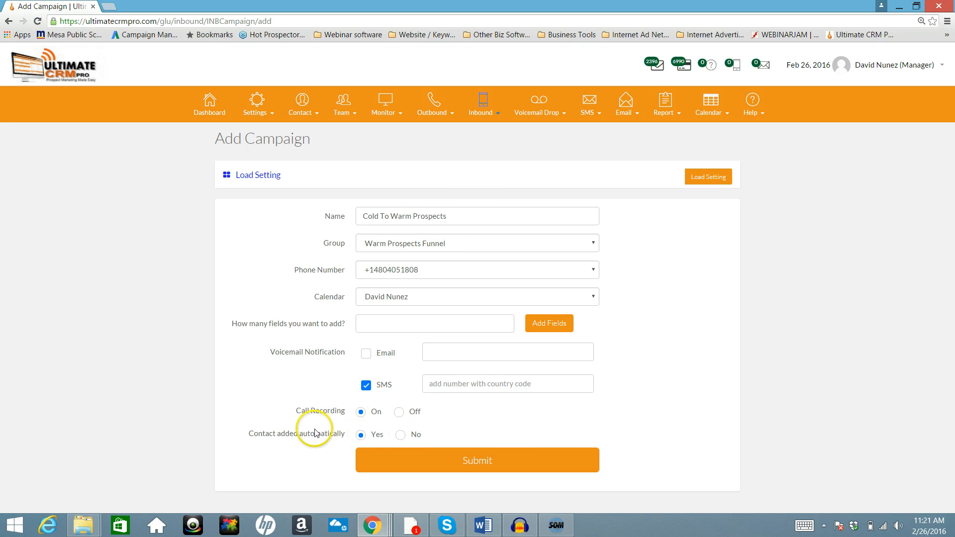
click(495, 462)
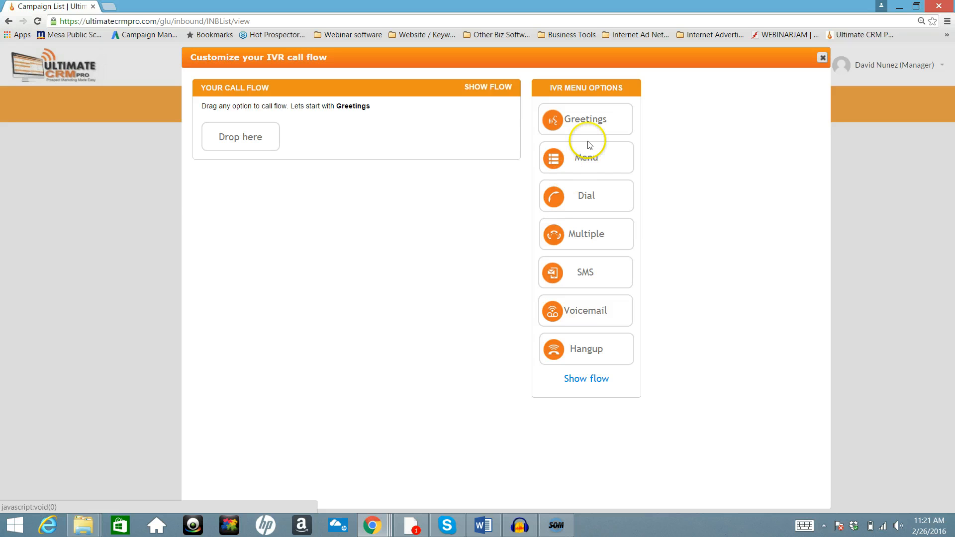
Place a Voicemail option in the first slot of the IVR call flow and choose Greeting Audio as its message type.
click(603, 121)
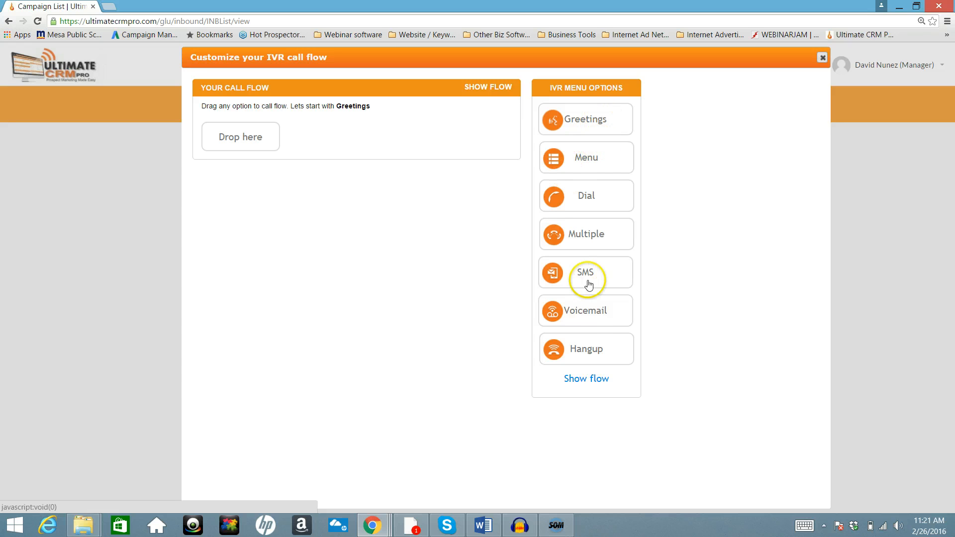
drag(592, 317, 259, 143)
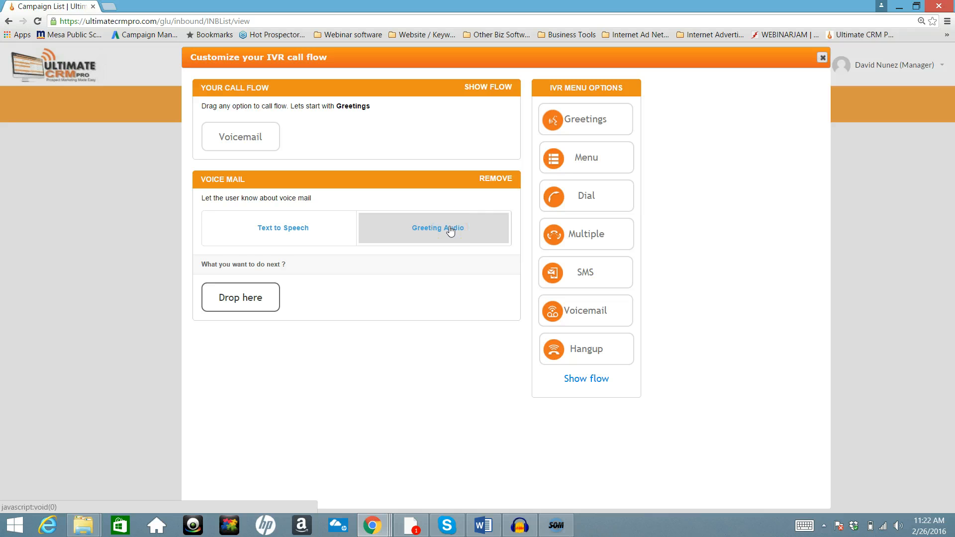
click(452, 236)
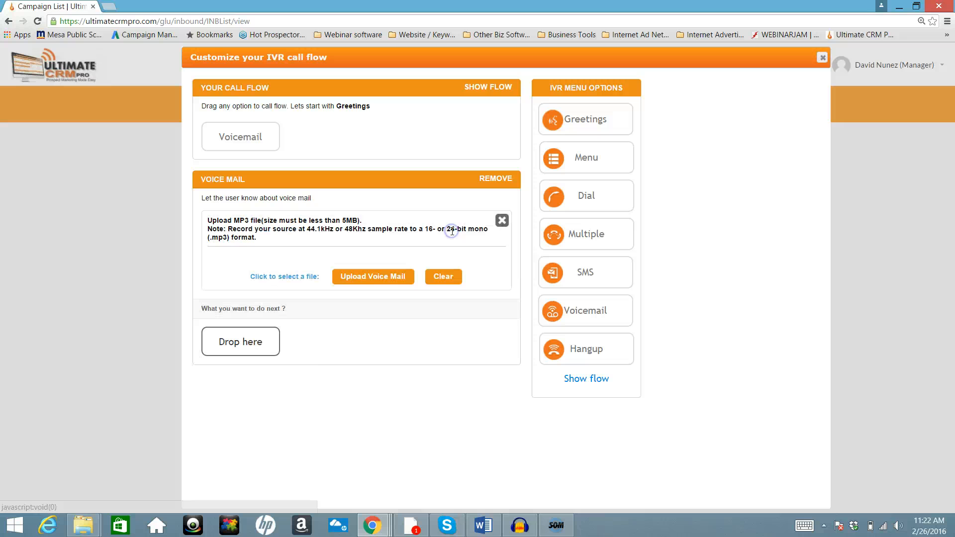
Upload the Voicemail Greeting audio file from the Desktop as the voicemail message in the call flow.
click(361, 281)
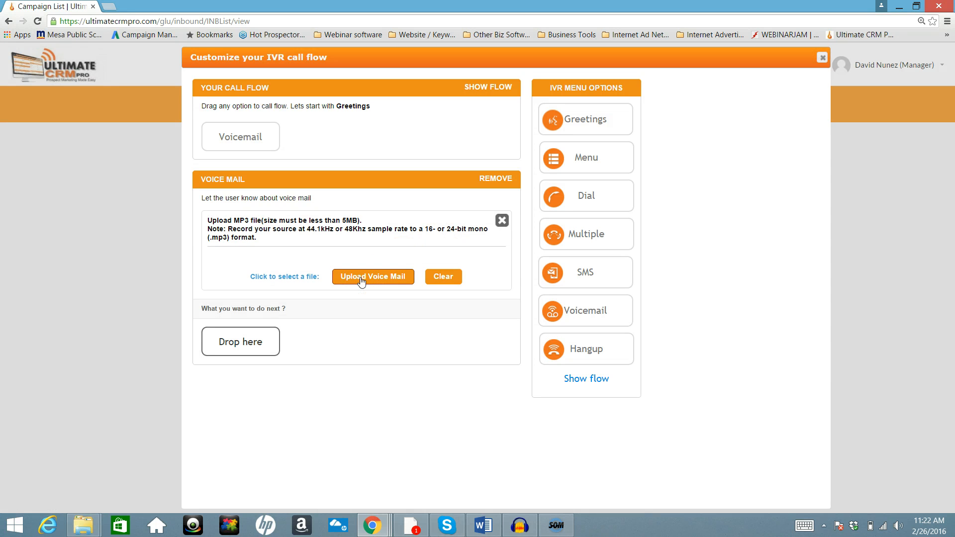
click(390, 354)
click(315, 278)
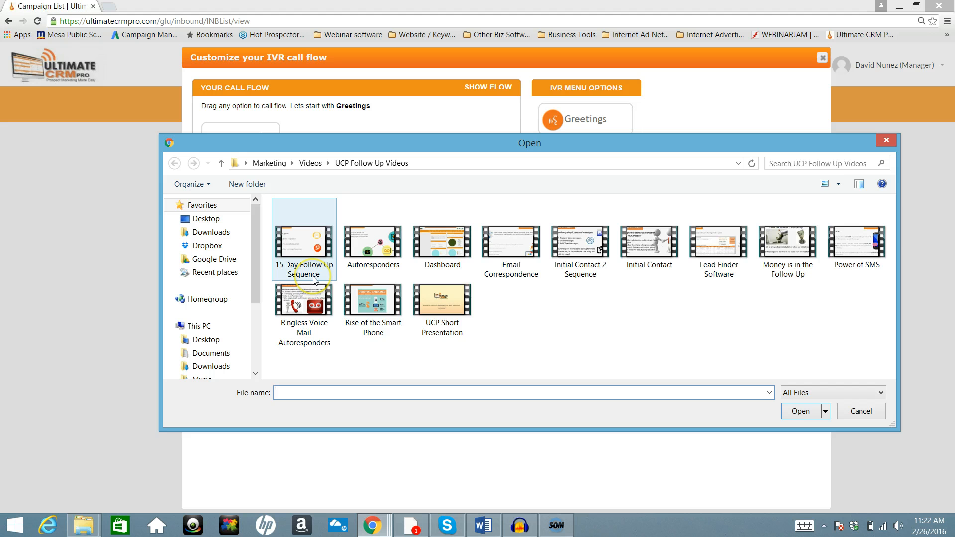
click(207, 219)
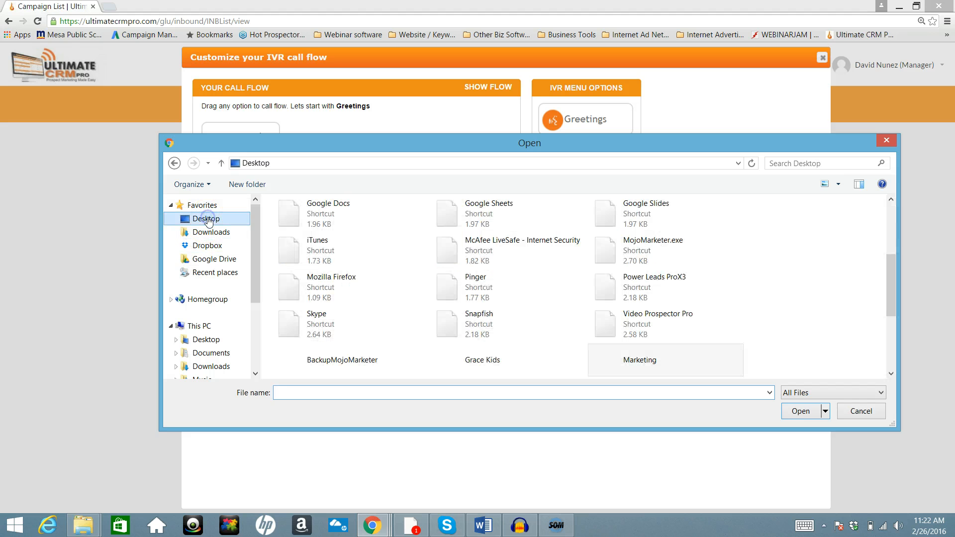
drag(893, 261, 891, 322)
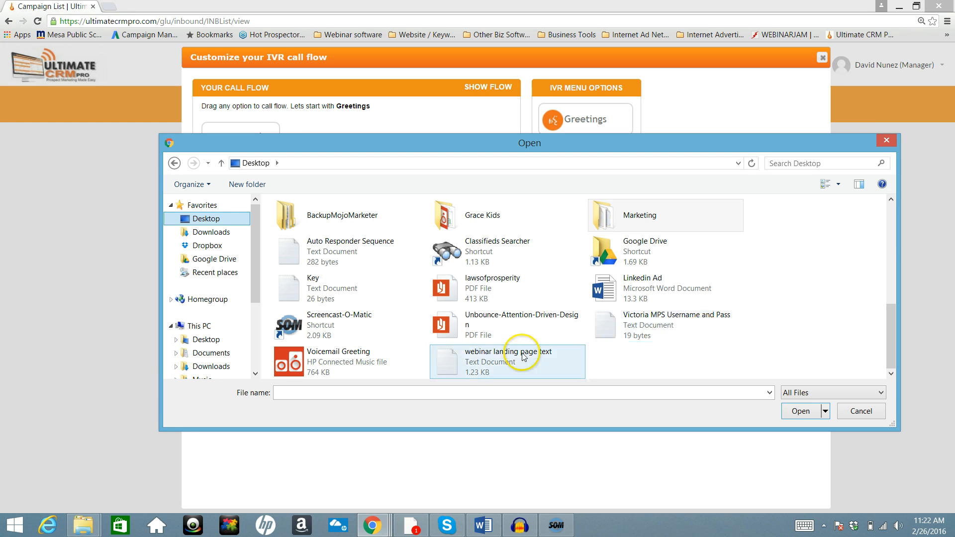
click(350, 359)
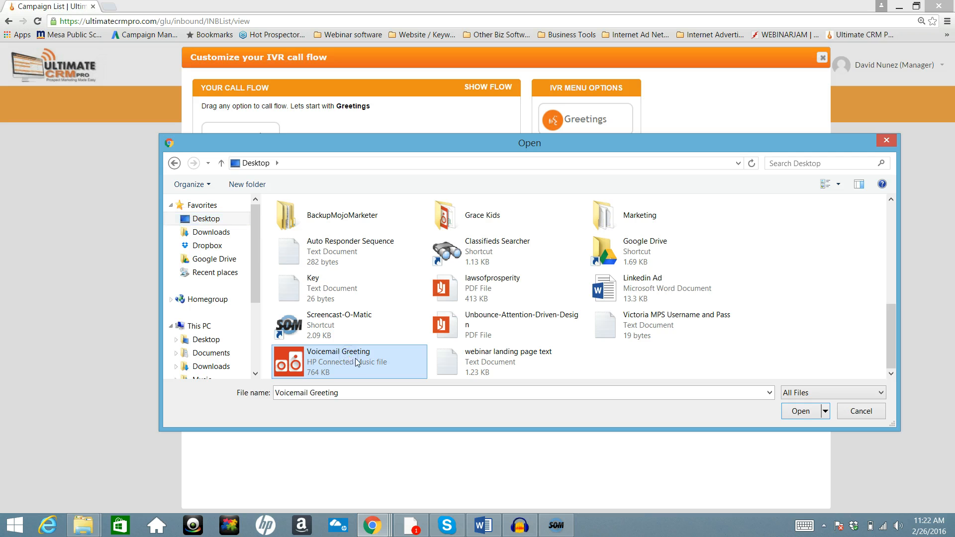
click(802, 410)
click(800, 410)
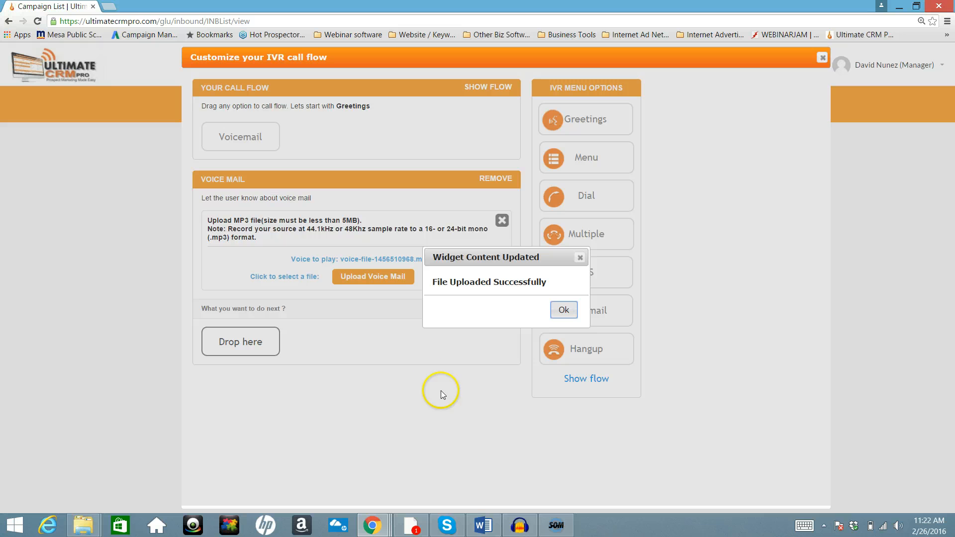
click(565, 310)
click(564, 311)
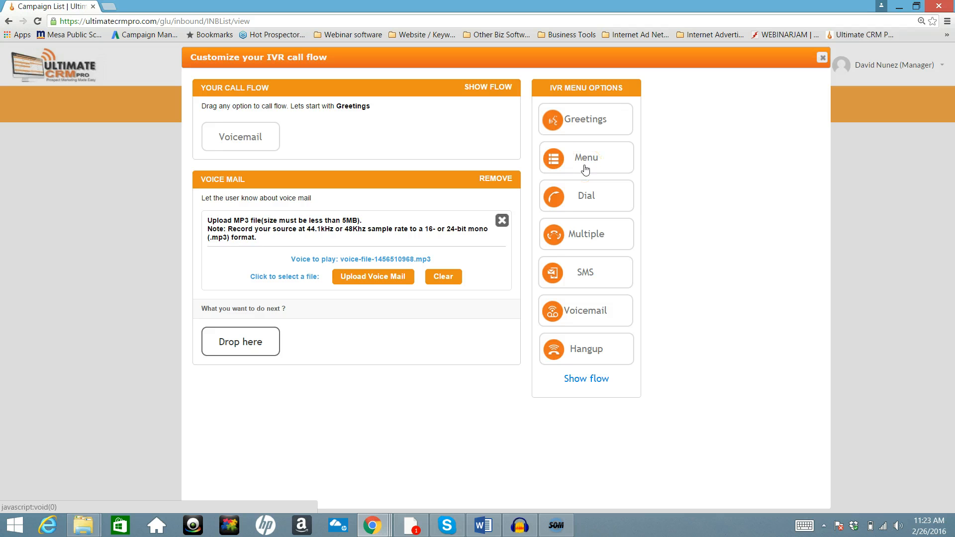
click(592, 197)
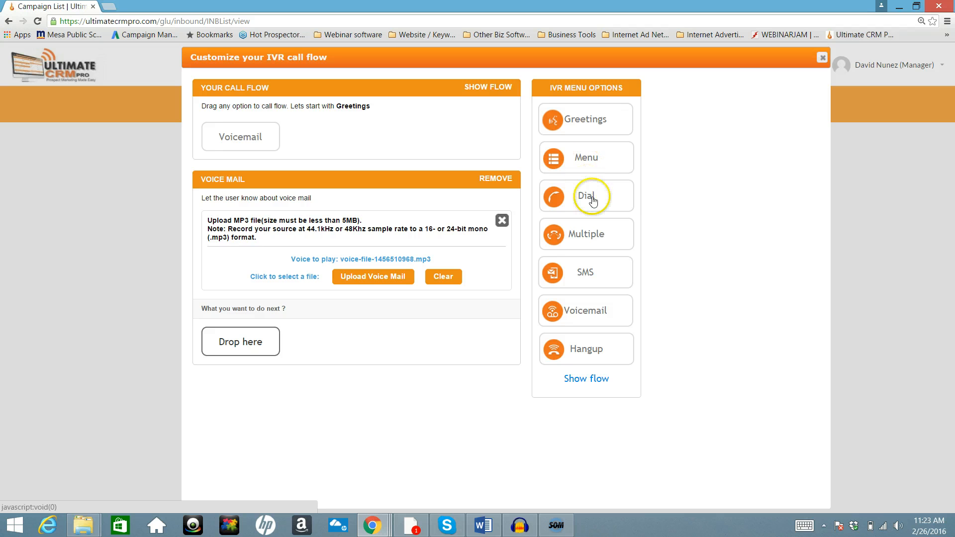
click(592, 171)
click(577, 272)
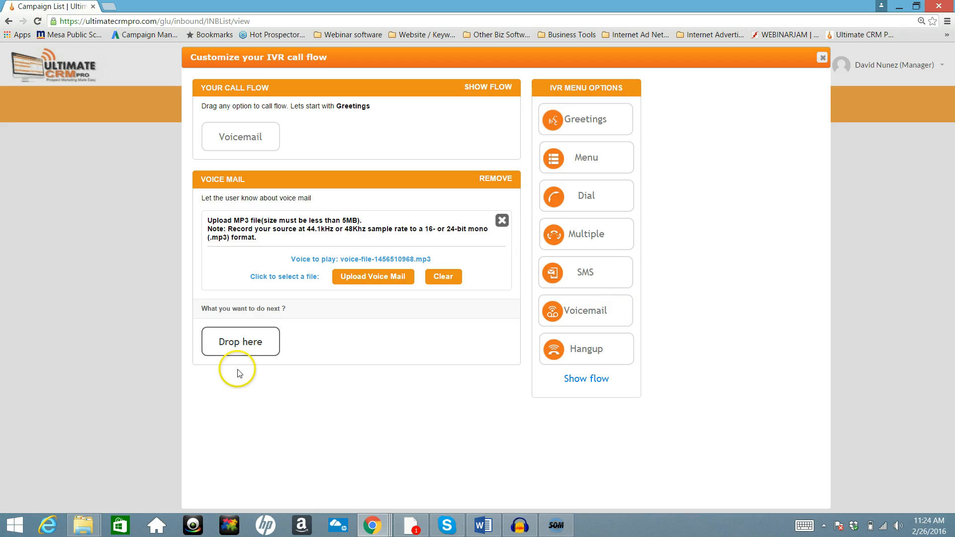
Close the IVR call flow editor and return to the campaign list.
click(823, 58)
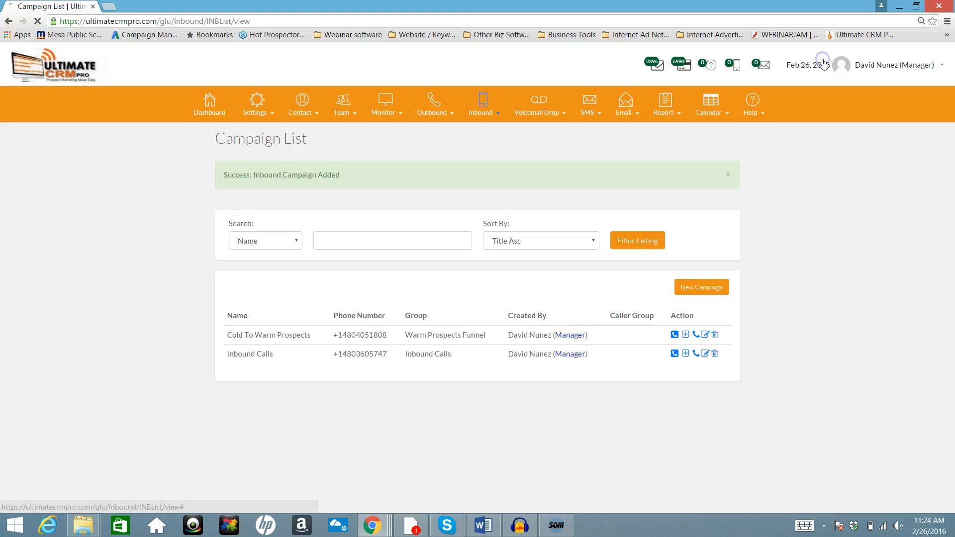
click(851, 231)
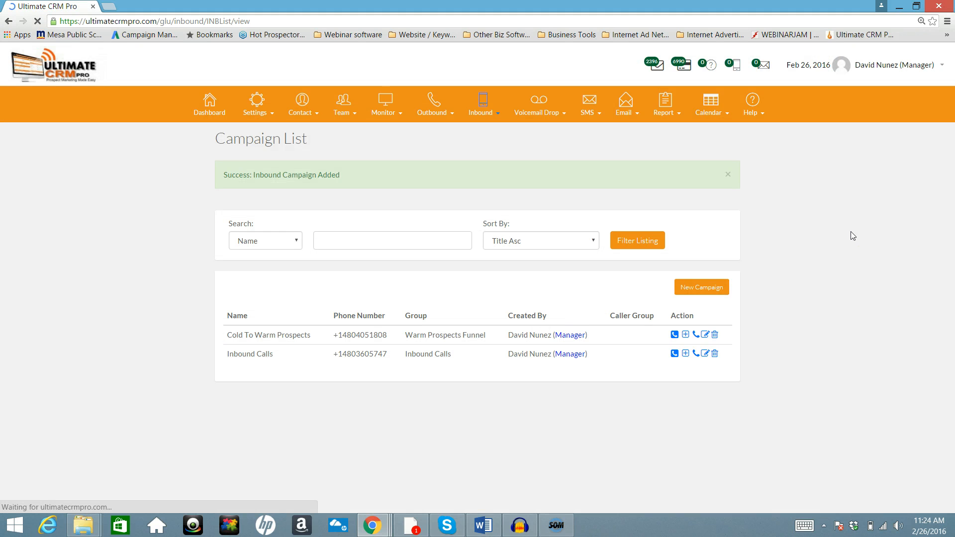